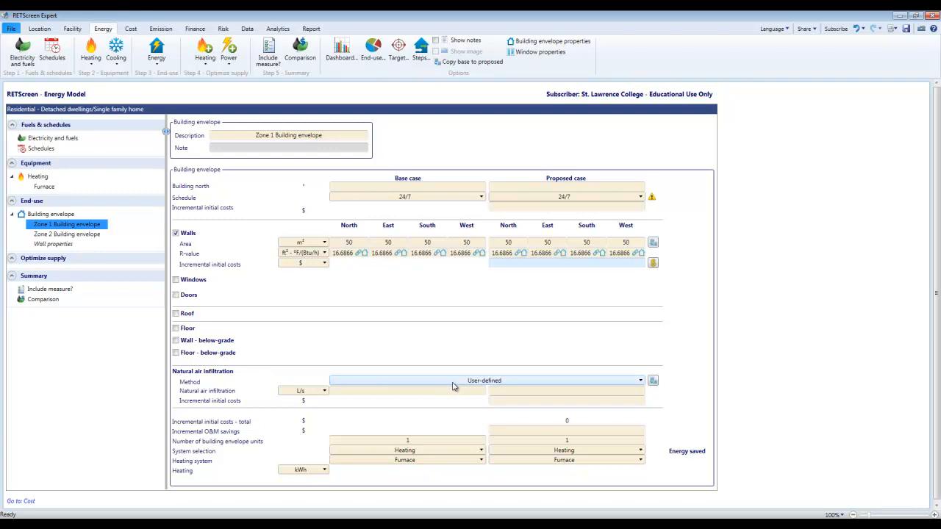
Step: Try the Calculated natural air infiltration method for Zone 1, and check both zones' base case fuel consumption in the measures summary
left_click(453, 383)
left_click(463, 392)
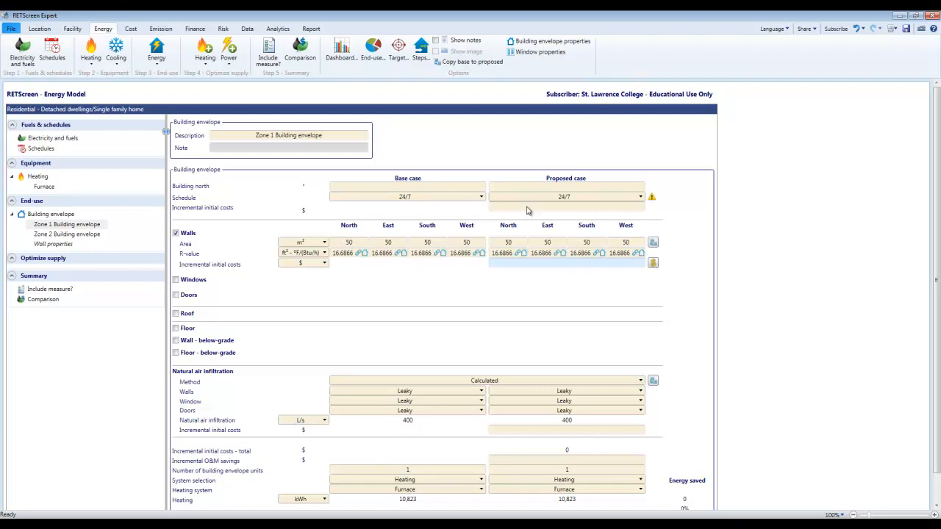
left_click(89, 235)
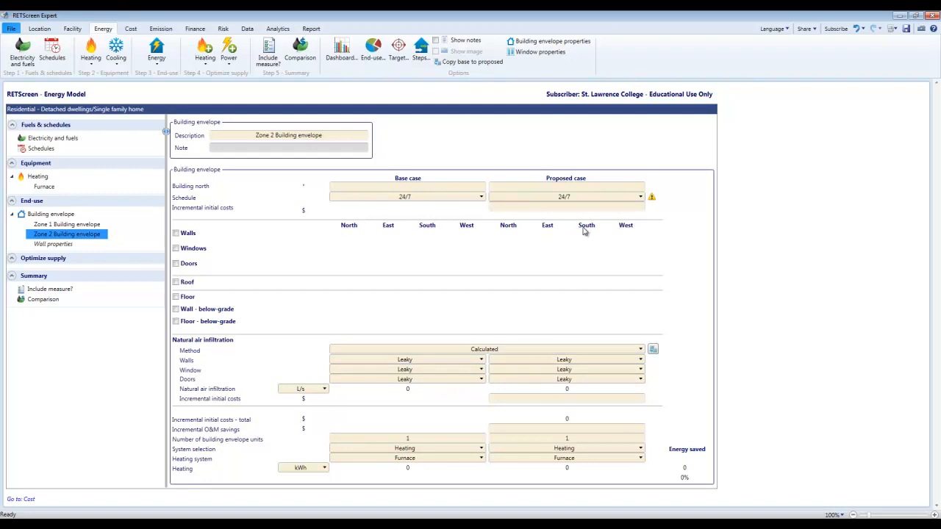
left_click(270, 58)
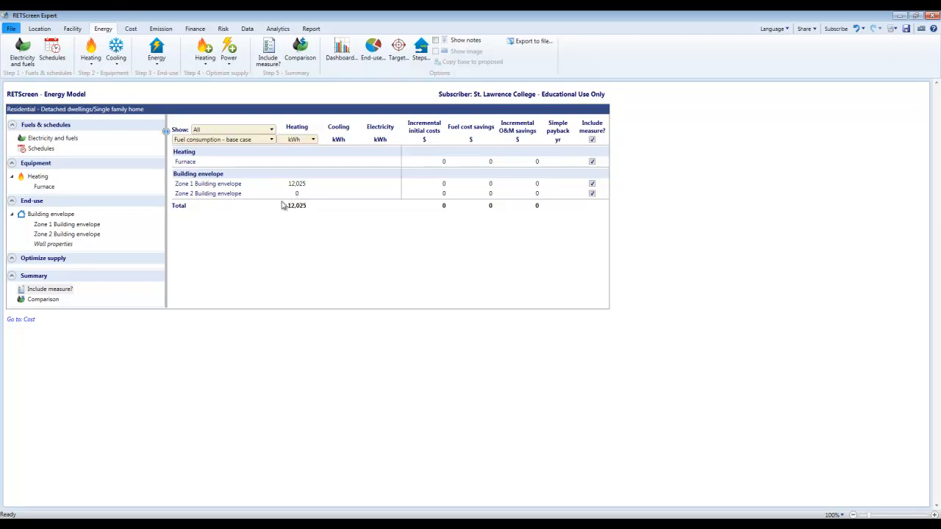
Step: Return Zone 1's natural air infiltration method to User-defined, and compare its fuel consumption with Zone 2 in the measures summary
left_click(88, 224)
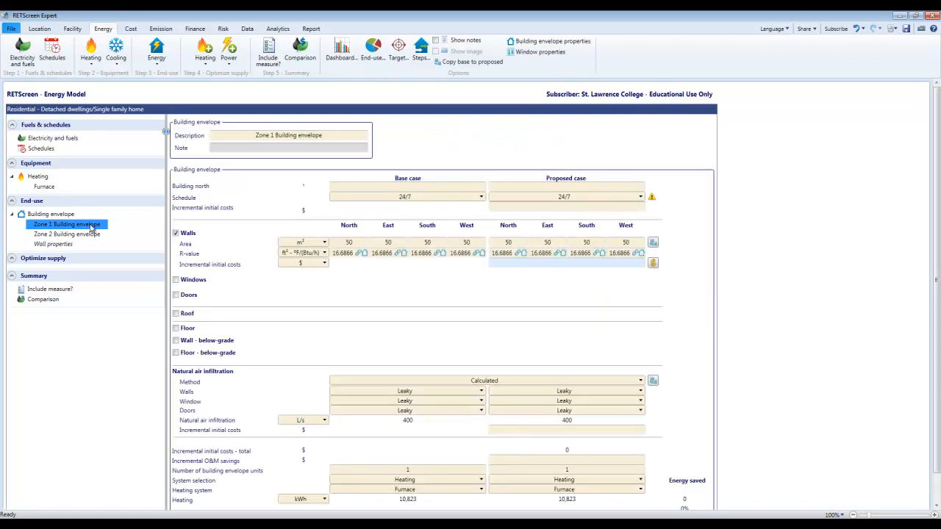
left_click(519, 382)
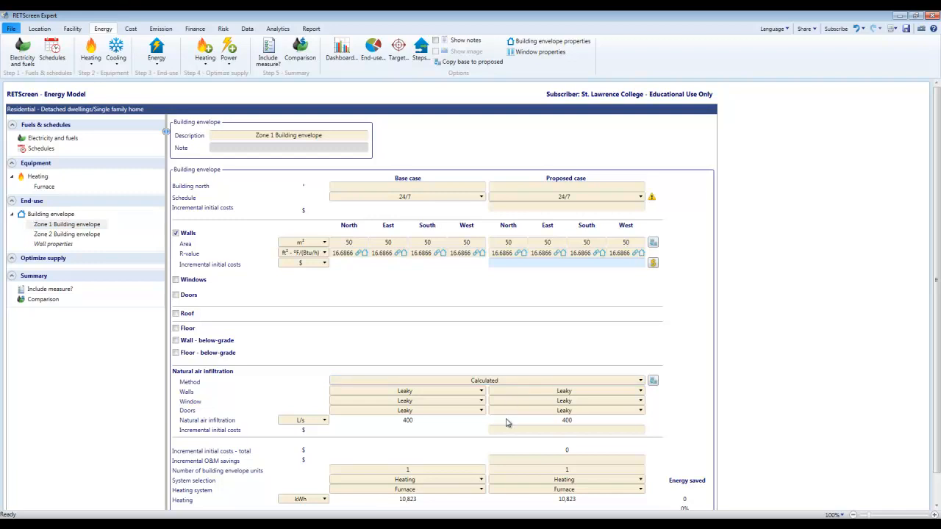
key("Down")
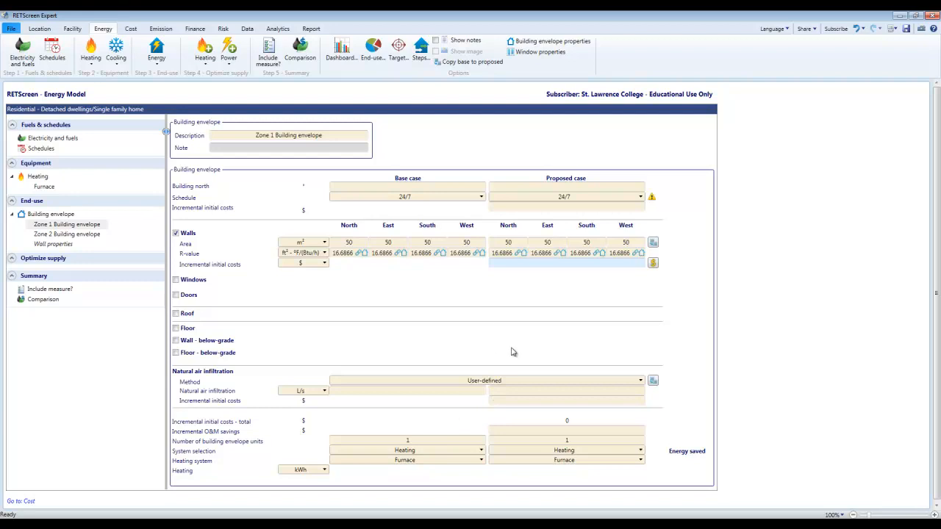
left_click(86, 234)
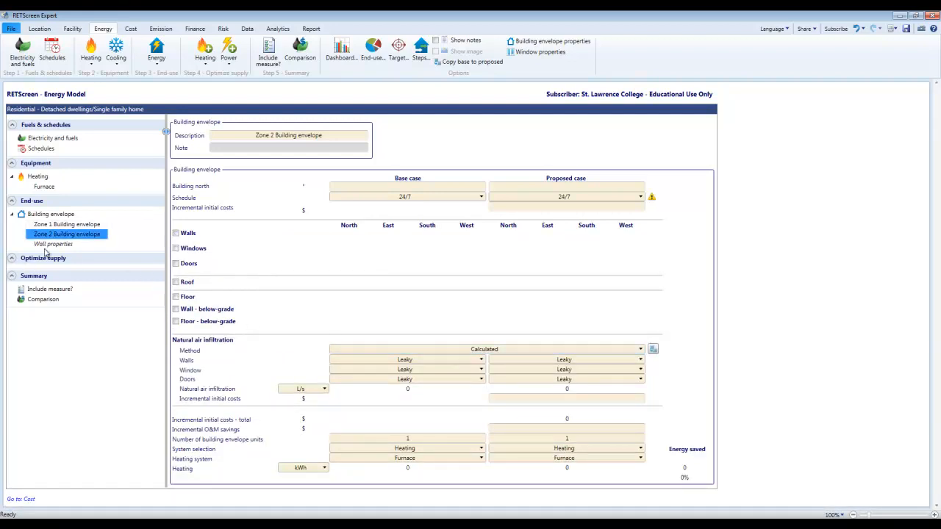
left_click(61, 225)
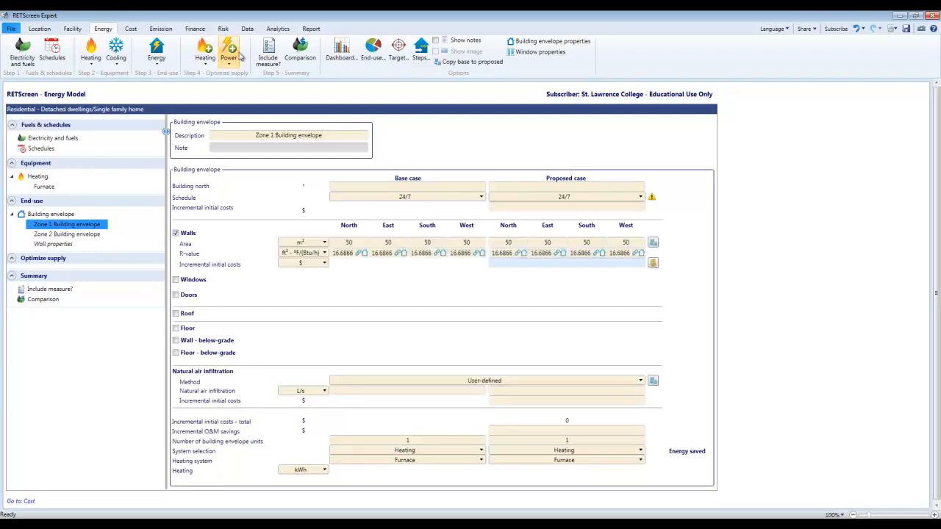
left_click(268, 55)
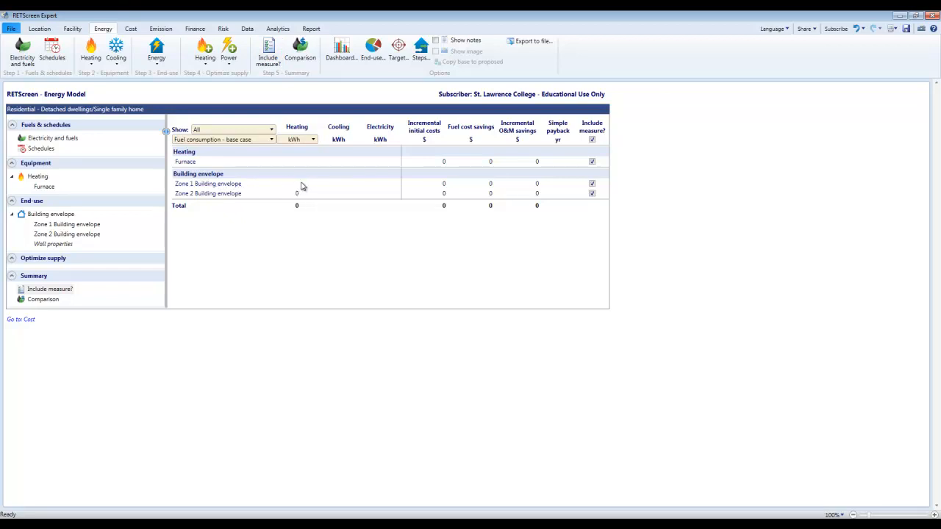
Step: Set Zone 1's base case natural air infiltration to 0 L/s, copy it to the proposed case, and check the heating fuel consumption
left_click(85, 225)
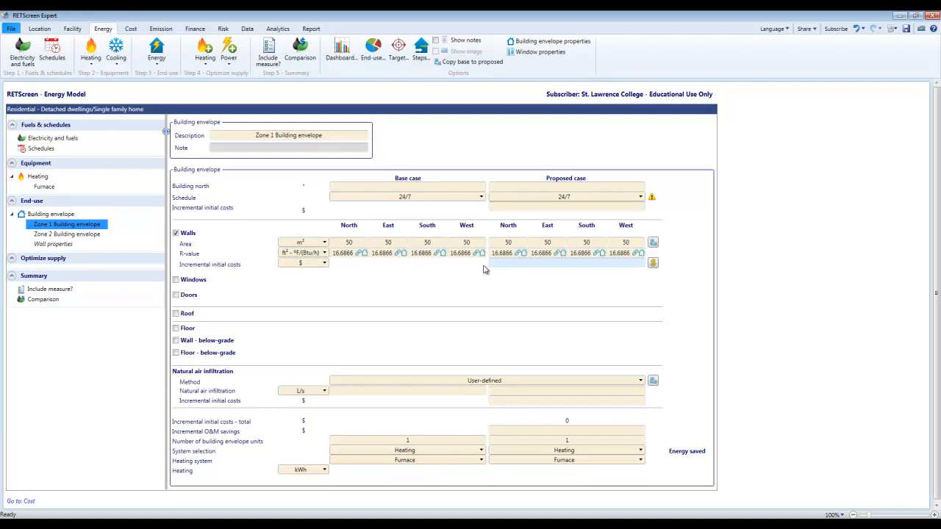
left_click(469, 393)
type("0")
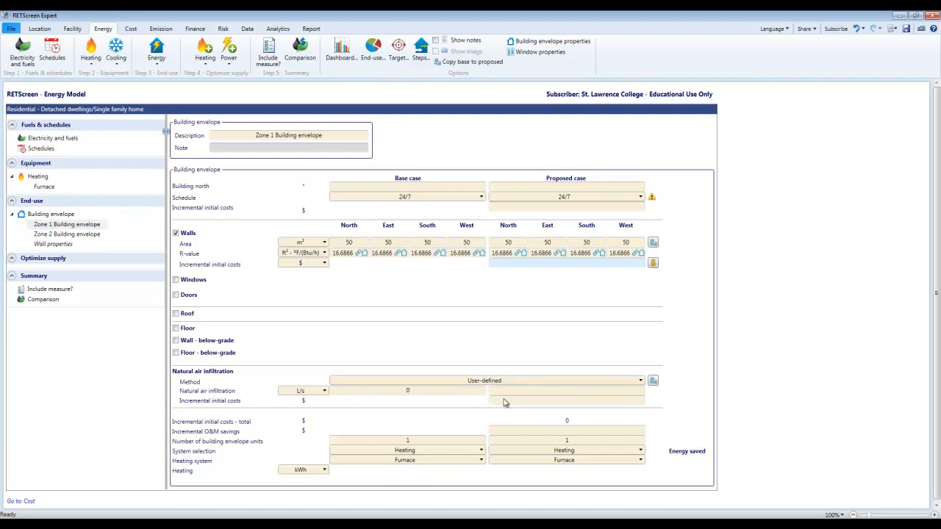
left_click(653, 381)
left_click(269, 59)
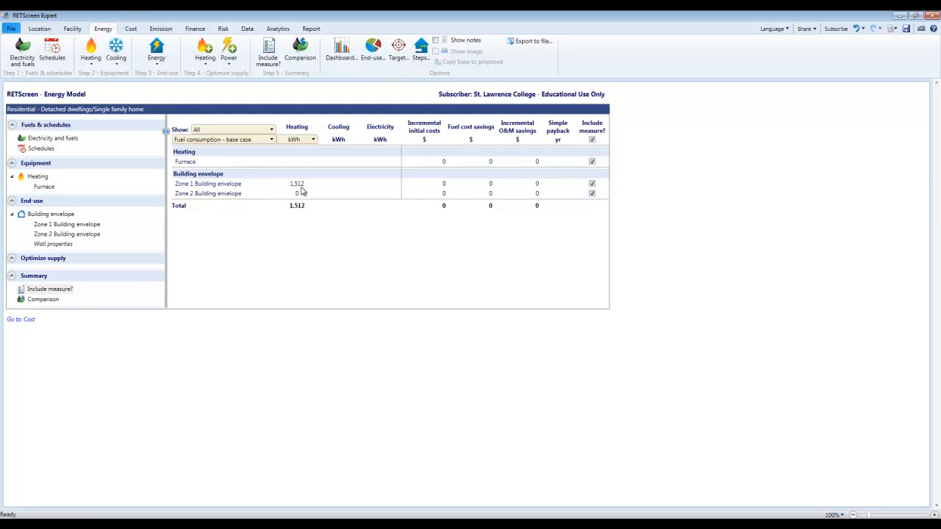
Step: Switch Zone 1's infiltration method to Air change rate with the volume in ft³, and check the resulting heating fuel consumption
left_click(66, 226)
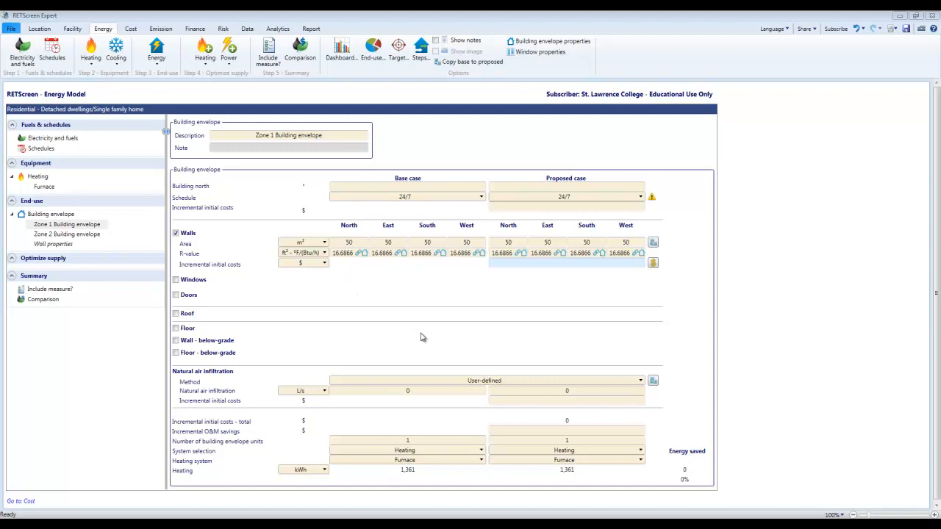
left_click(502, 402)
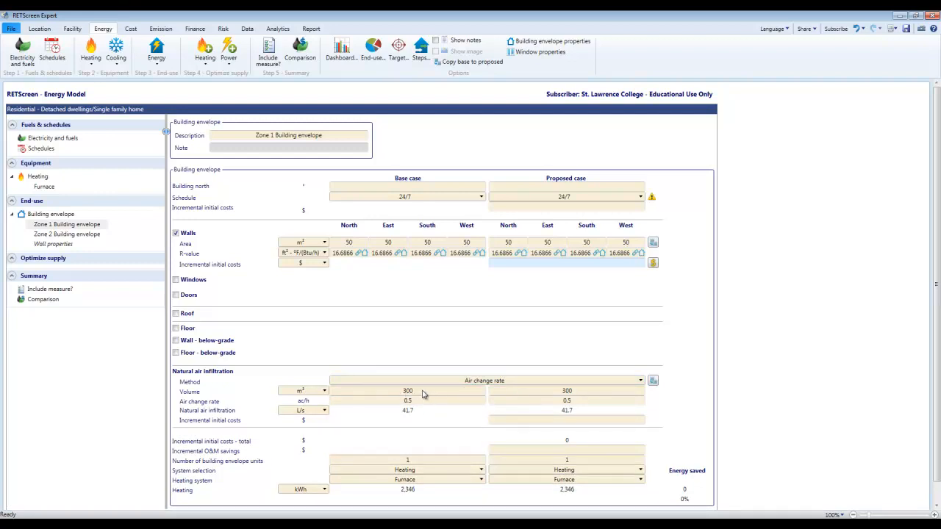
left_click(326, 393)
left_click(323, 409)
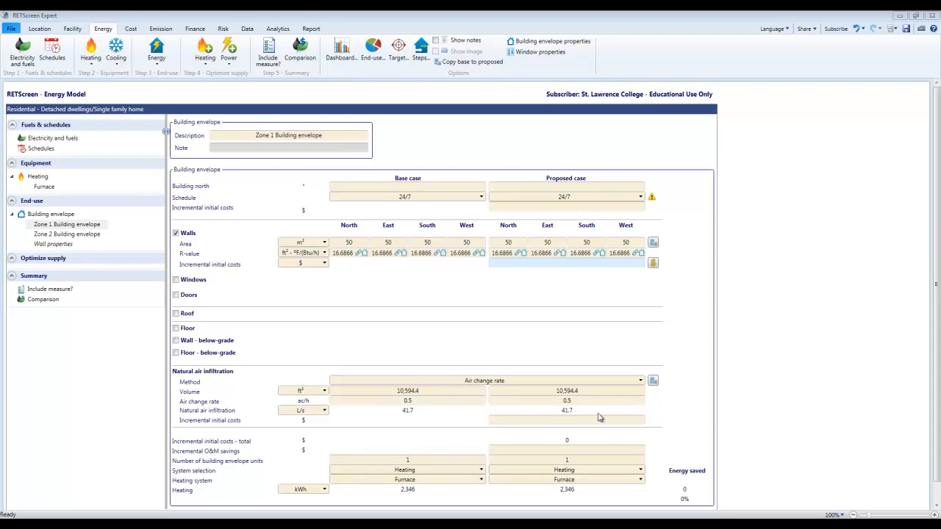
left_click(271, 56)
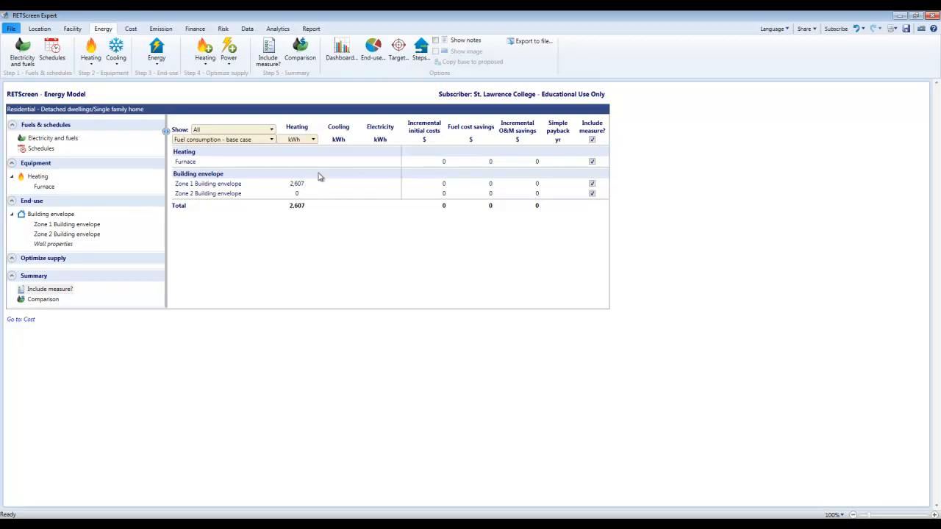
Step: Set Zone 1's proposed case air change rate to 0 ac/h, and review the savings in the base versus proposed comparison
left_click(72, 225)
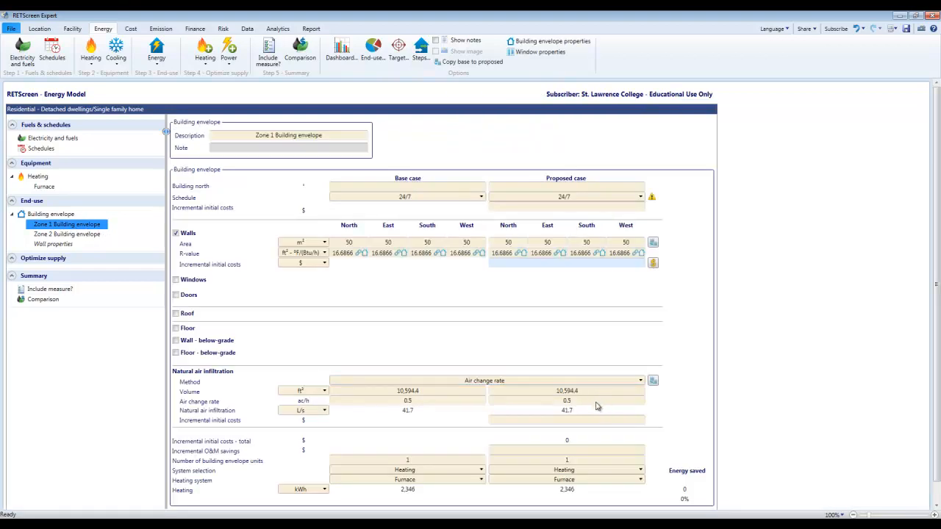
left_click(597, 400)
type("0")
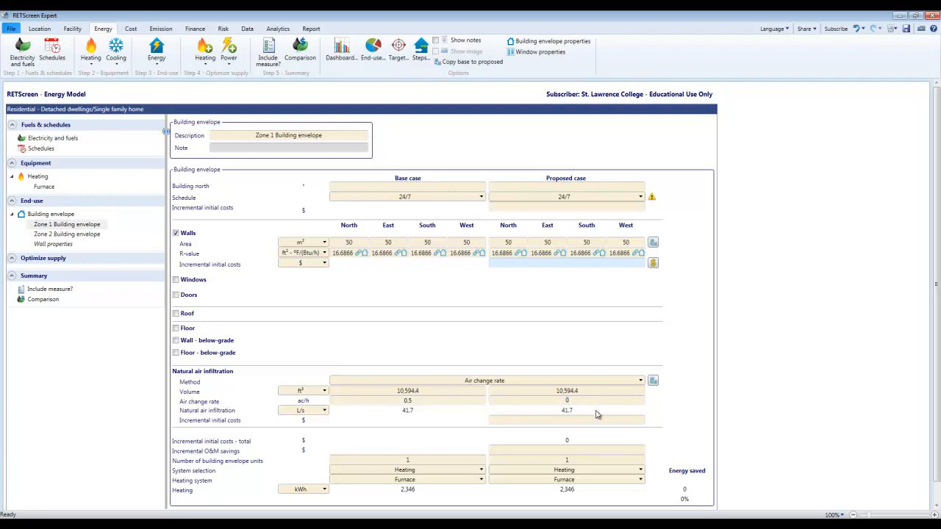
left_click(598, 411)
left_click(269, 55)
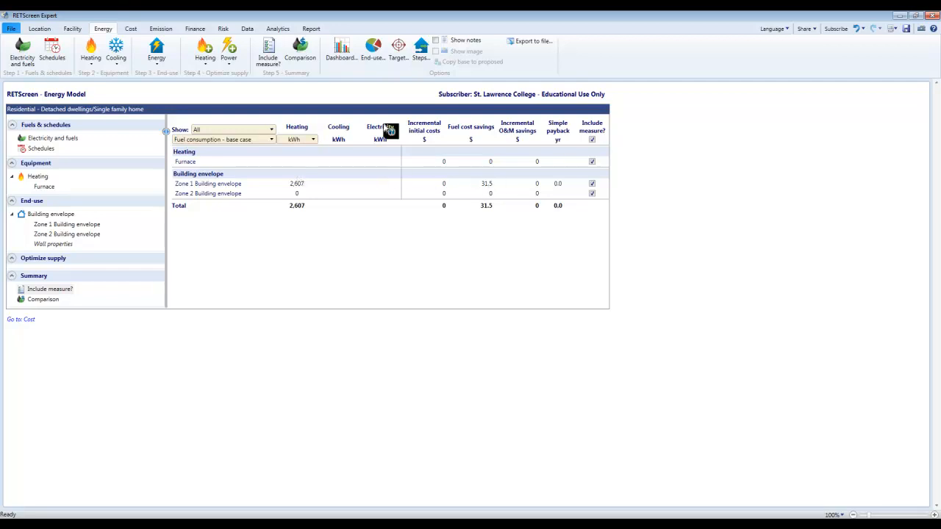
left_click(301, 55)
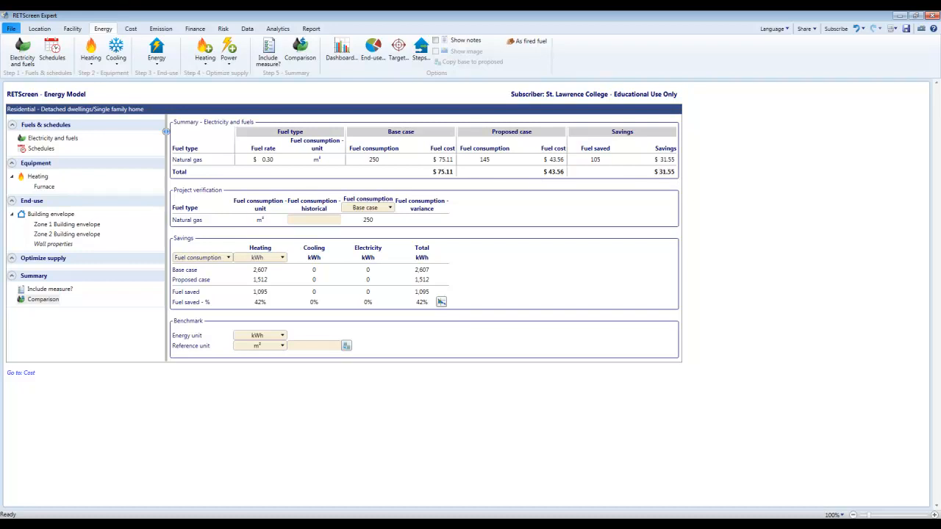
Step: Try the Calculated infiltration method for Zone 1 and restore Air change rate, and open the Zone 2 building envelope
left_click(67, 224)
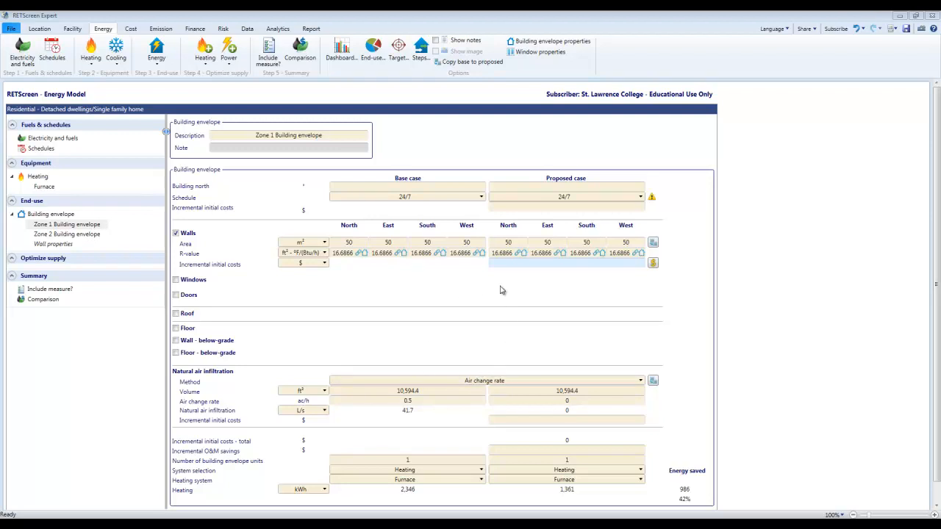
left_click(451, 381)
left_click(454, 392)
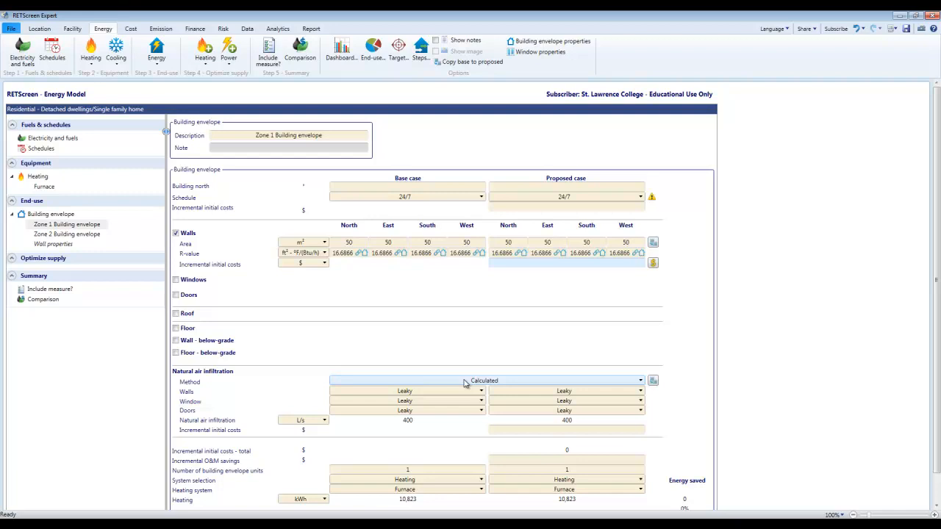
left_click(472, 401)
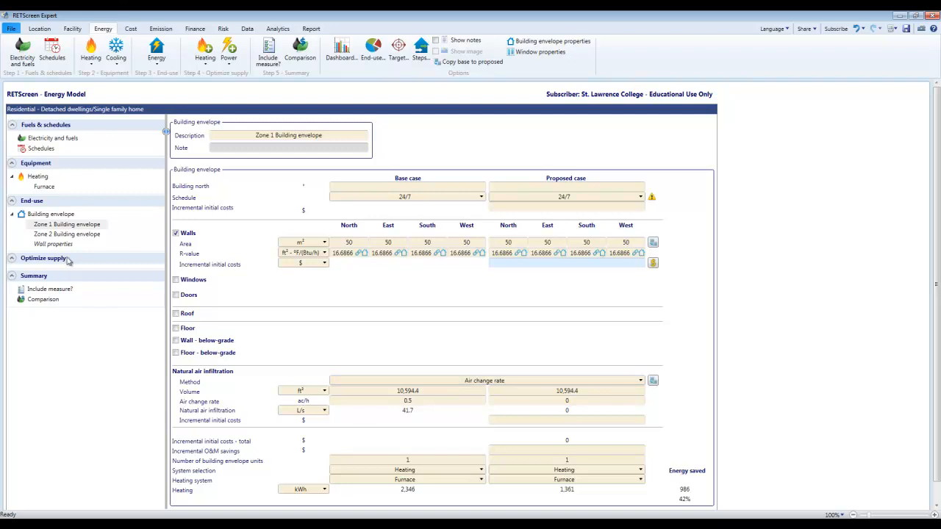
left_click(78, 234)
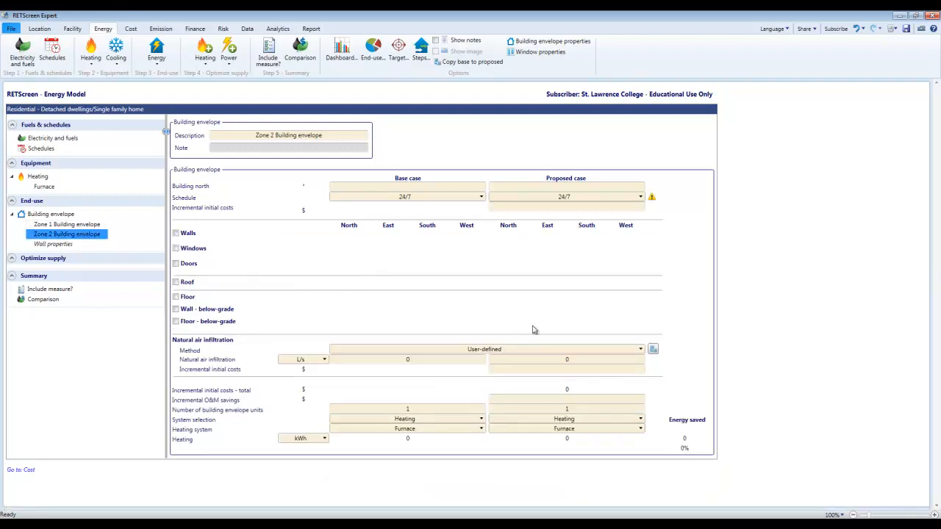